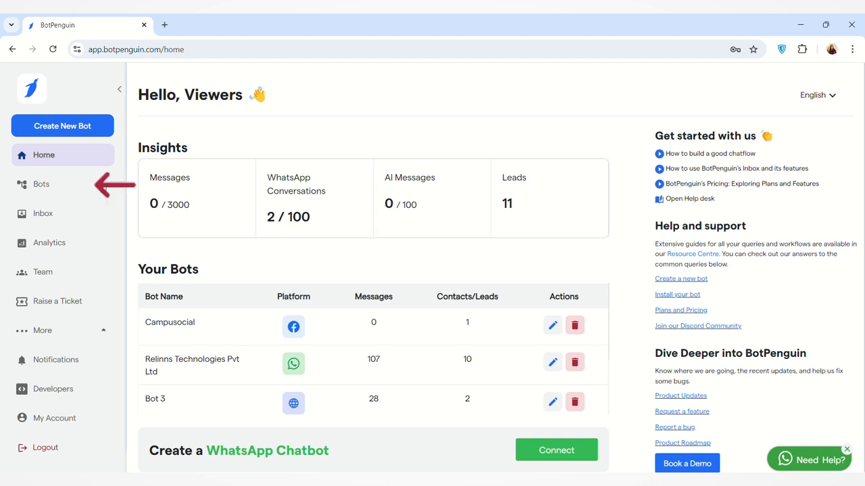
Open the Relinns Technologies WhatsApp bot and go to its WhatsApp Automation page.
left_click(102, 189)
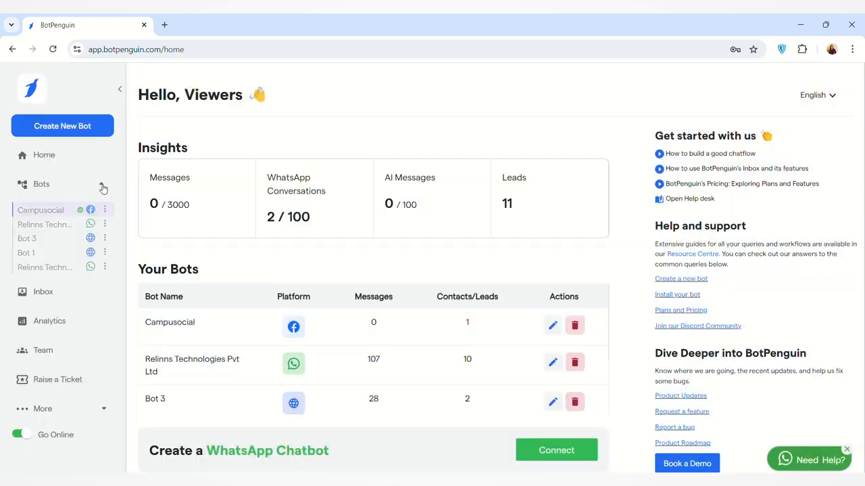
left_click(62, 270)
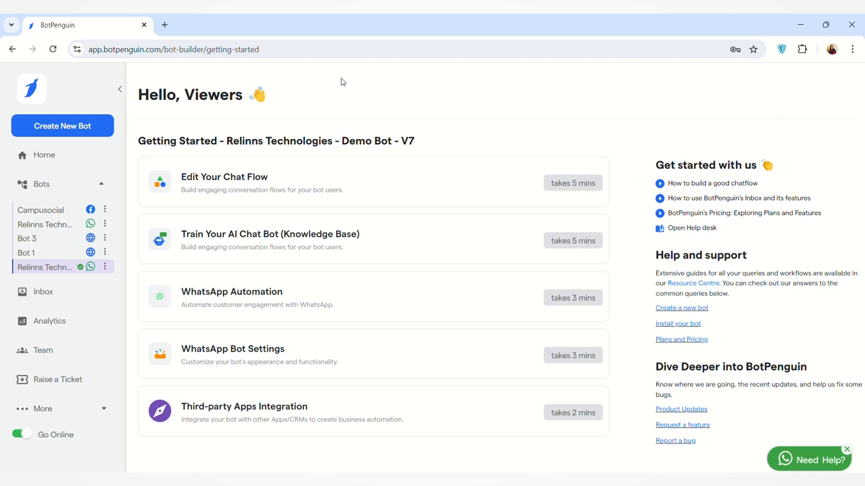
left_click(315, 309)
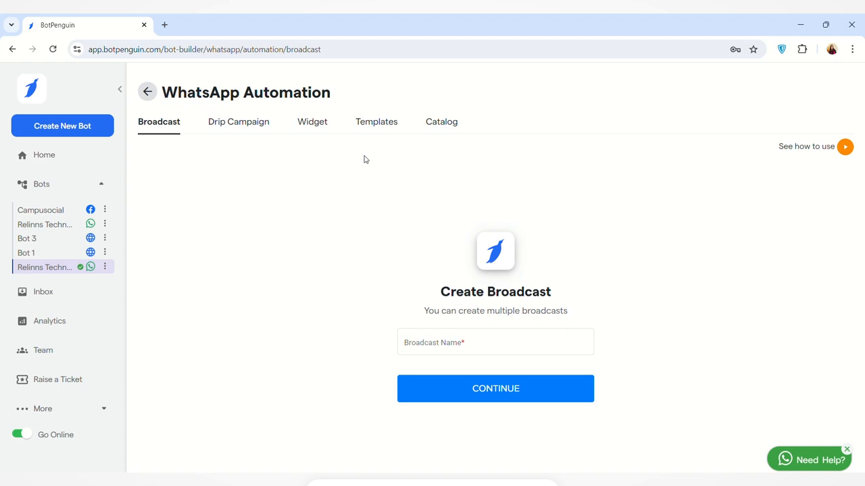
Start a new message template from the Templates tab and review its Header, Body, Footer and Buttons sections.
left_click(386, 127)
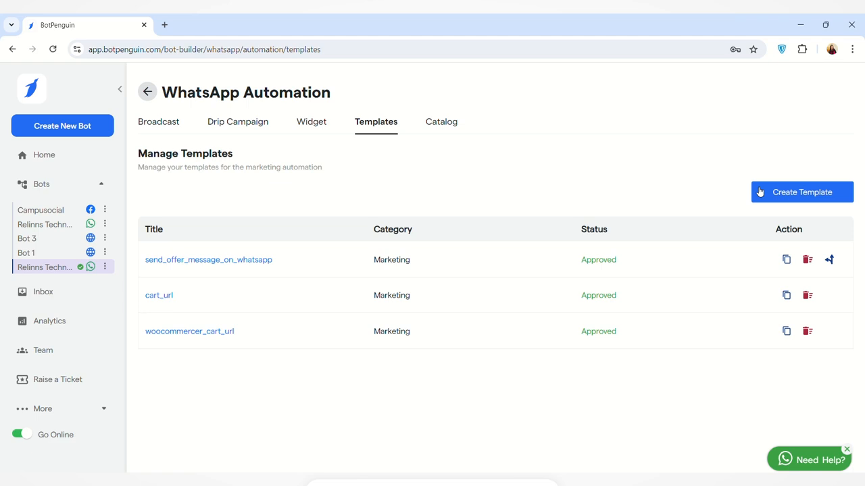
left_click(801, 193)
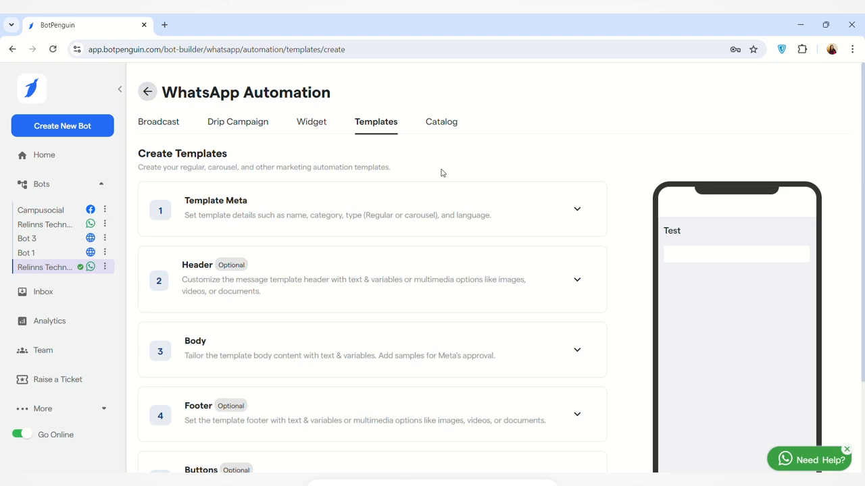
scroll(432, 148, "down", 2)
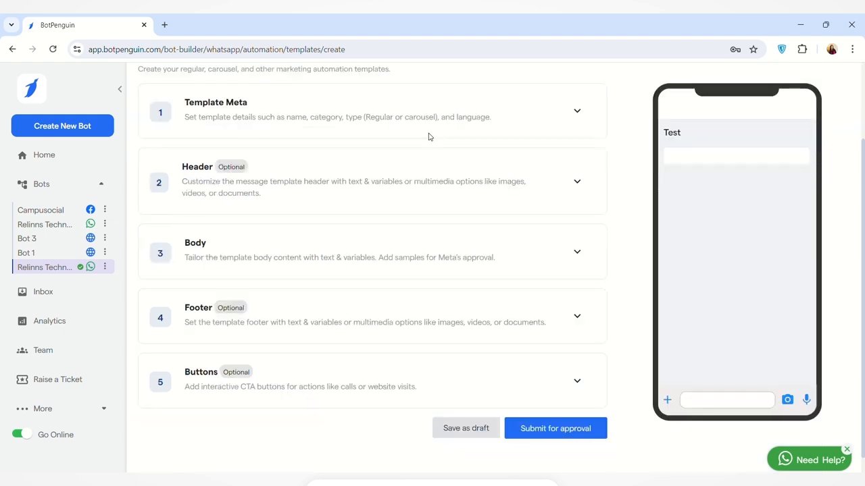
scroll(397, 309, "down", 1)
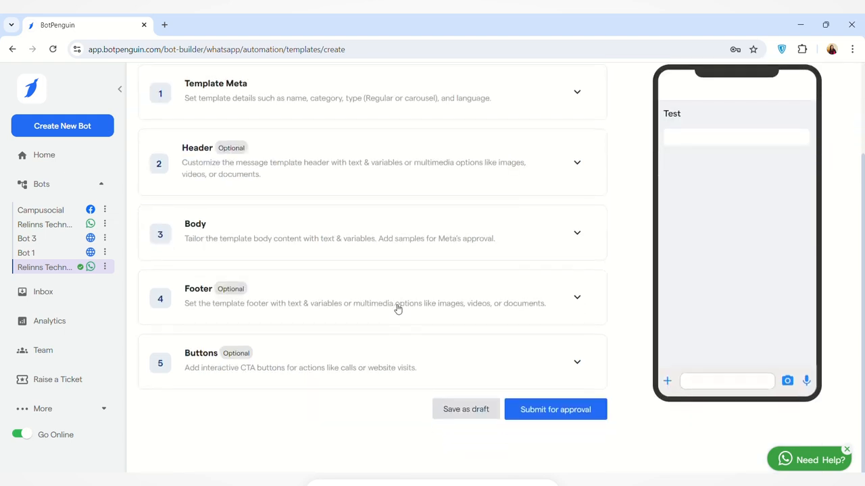
scroll(398, 308, "up", 1)
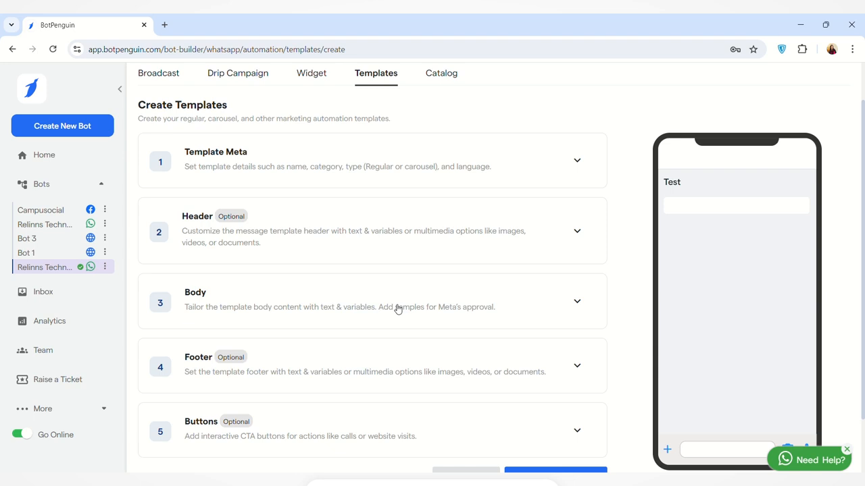
scroll(397, 309, "down", 2)
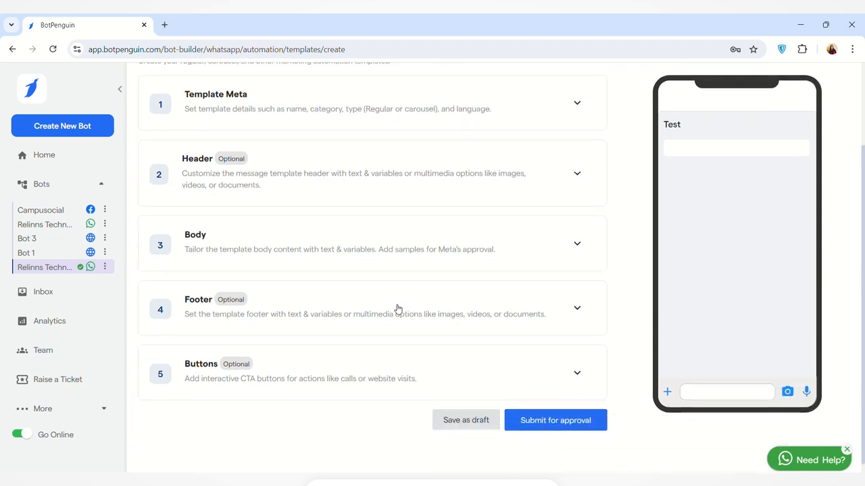
scroll(426, 334, "up", 3)
scroll(427, 347, "down", 2)
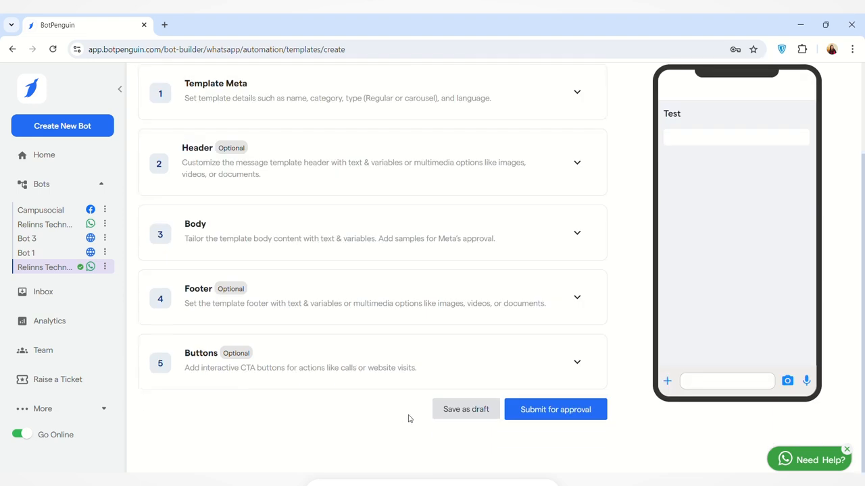
Add a Call To Action button labelled 'Visit Website' to the template.
left_click(560, 359)
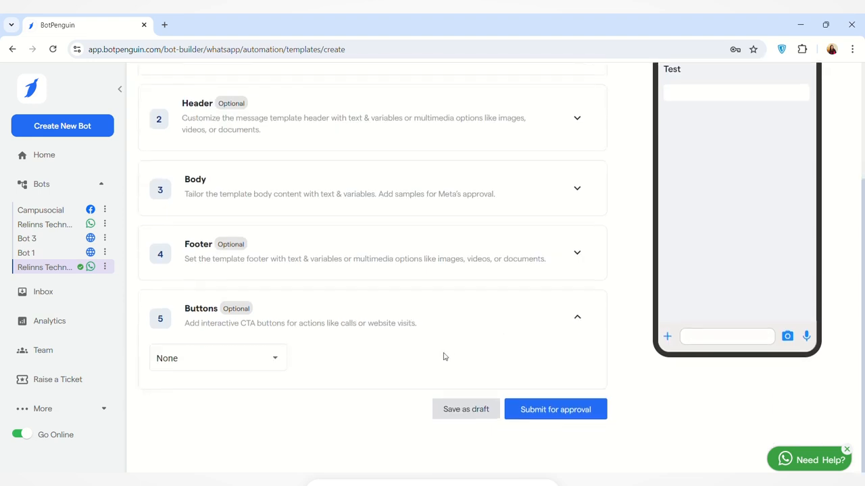
left_click(277, 360)
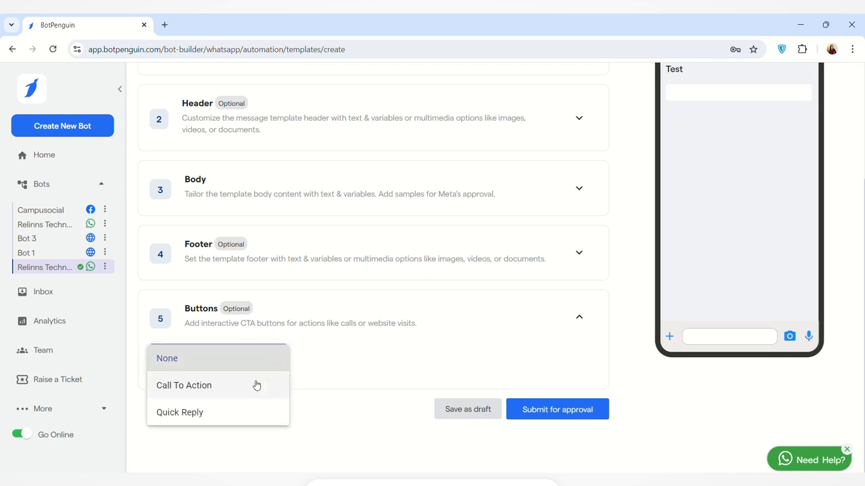
left_click(256, 385)
scroll(357, 360, "down", 1)
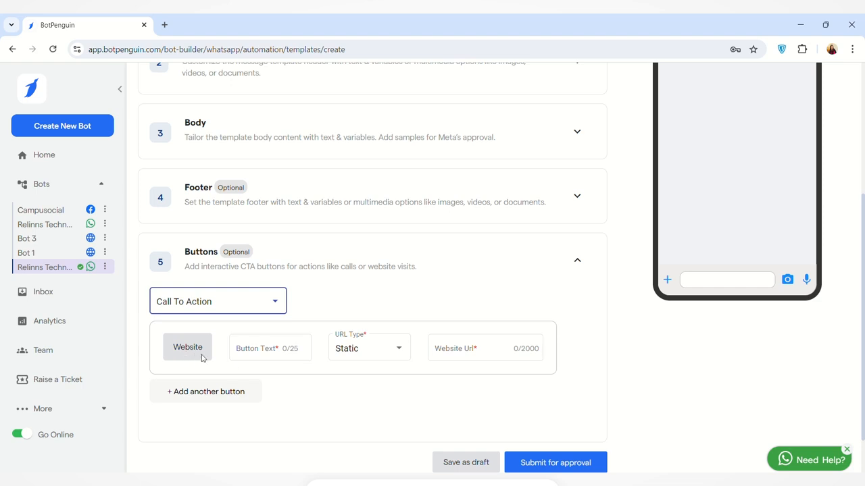
left_click(256, 349)
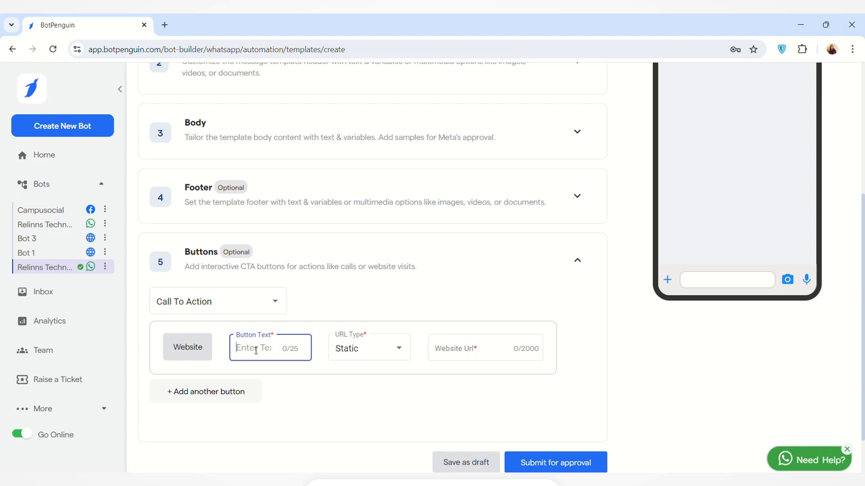
type("Visit Website")
Keep the button's URL type Static and paste the BotPenguin website address.
left_click(394, 350)
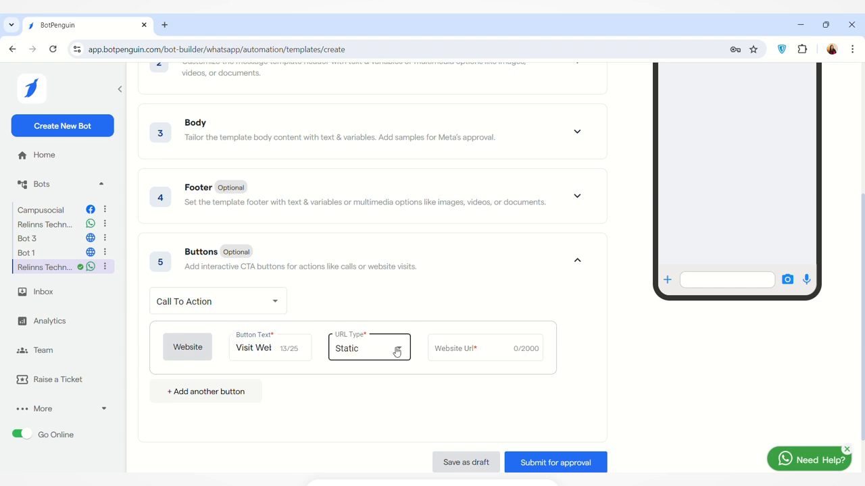
left_click(404, 349)
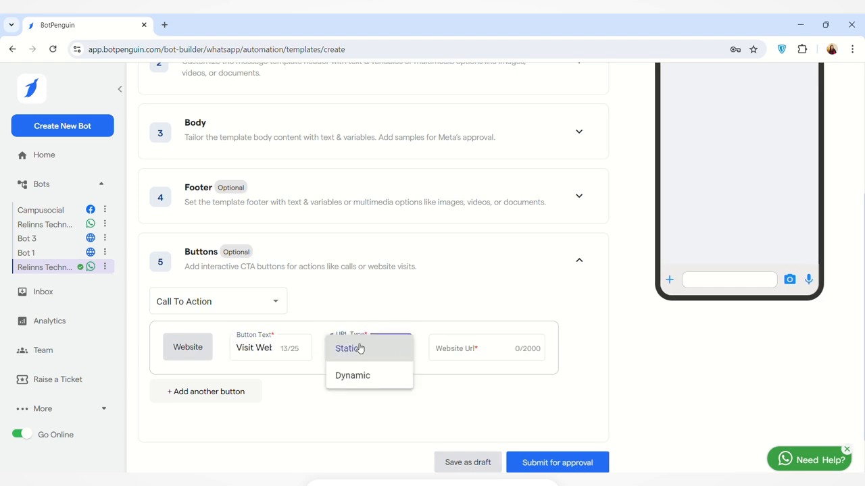
left_click(370, 402)
left_click(460, 352)
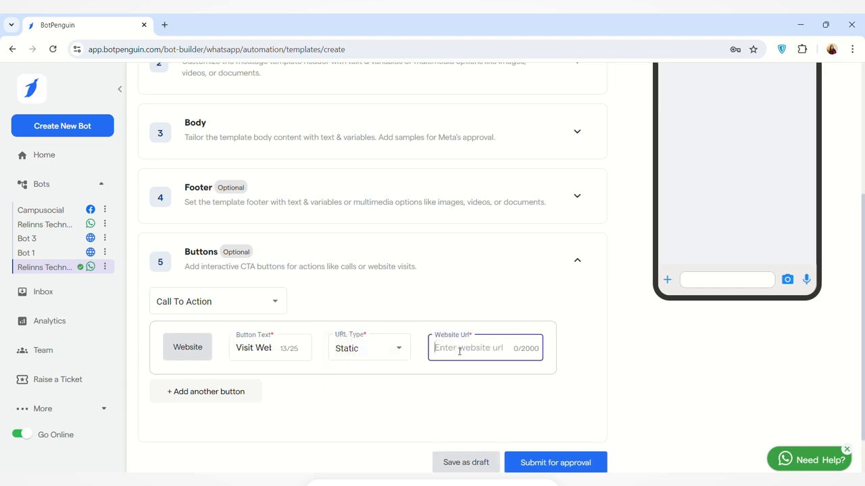
key("ctrl+v")
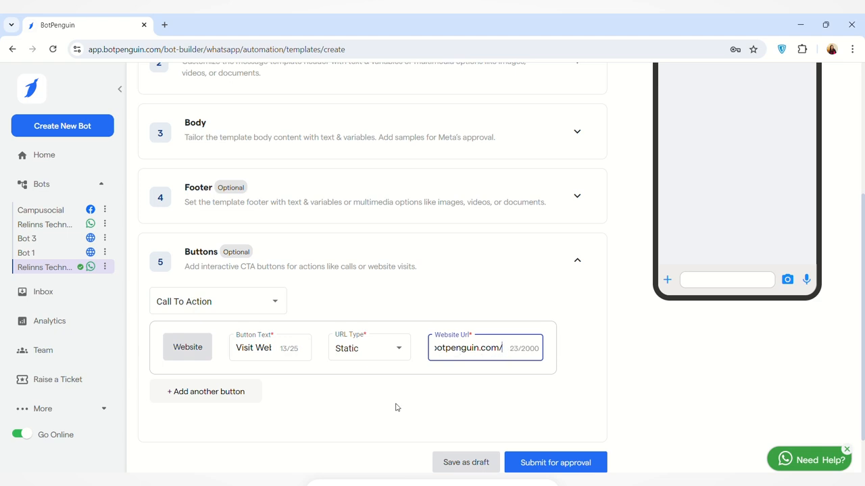
scroll(405, 398, "down", 1)
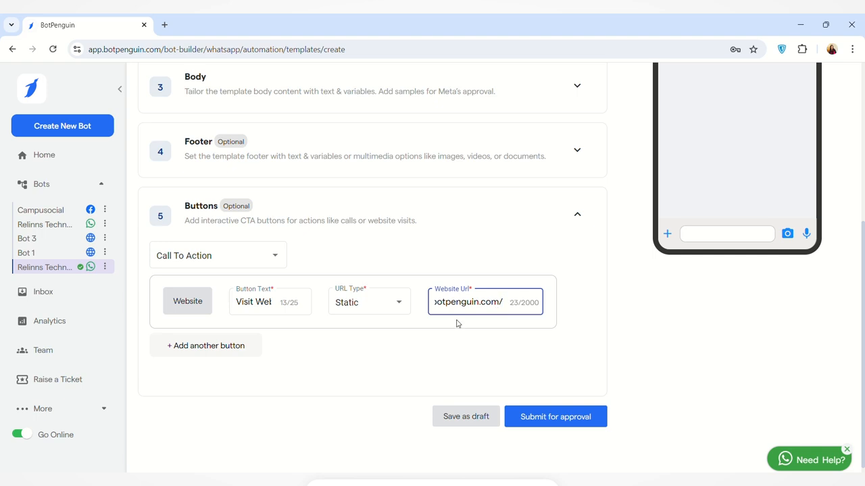
scroll(459, 327, "up", 4)
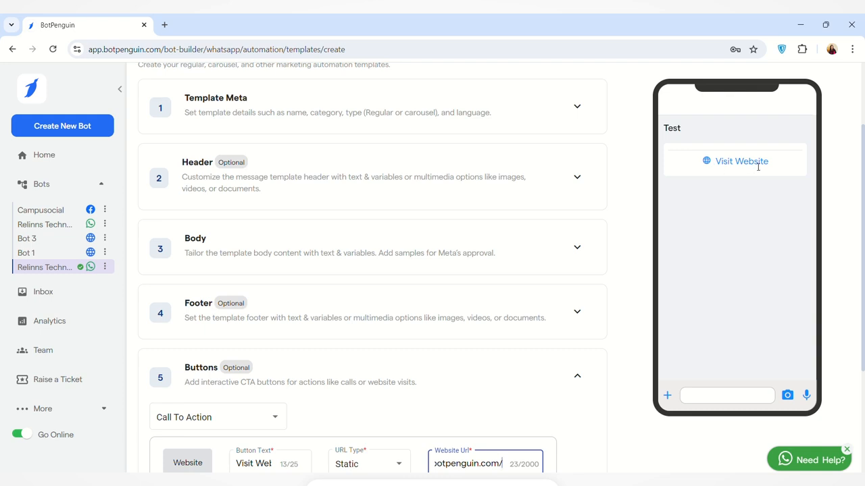
scroll(587, 303, "down", 1)
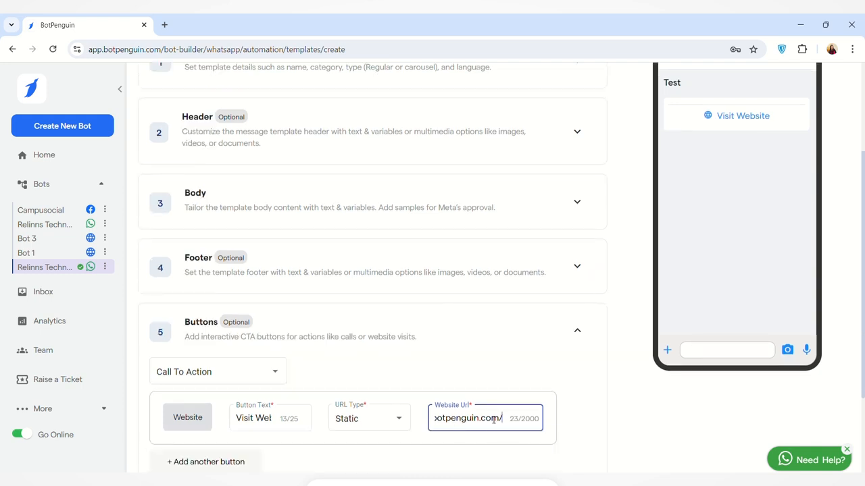
scroll(493, 420, "up", 2)
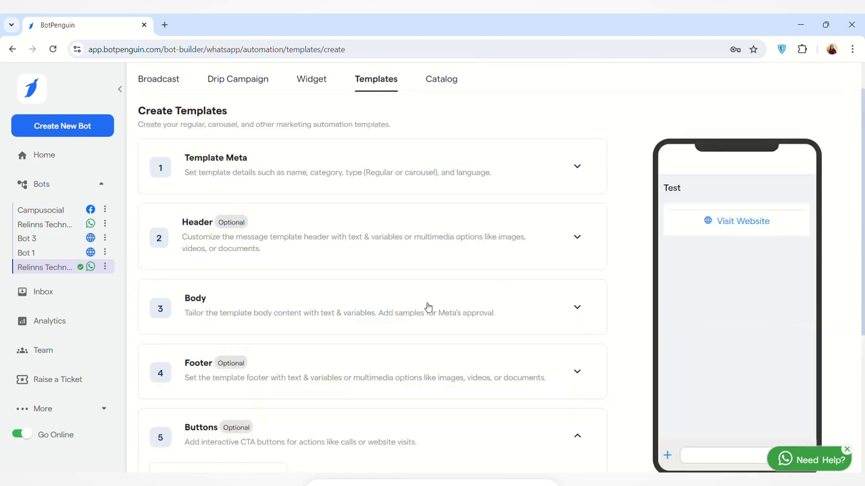
scroll(520, 323, "down", 1)
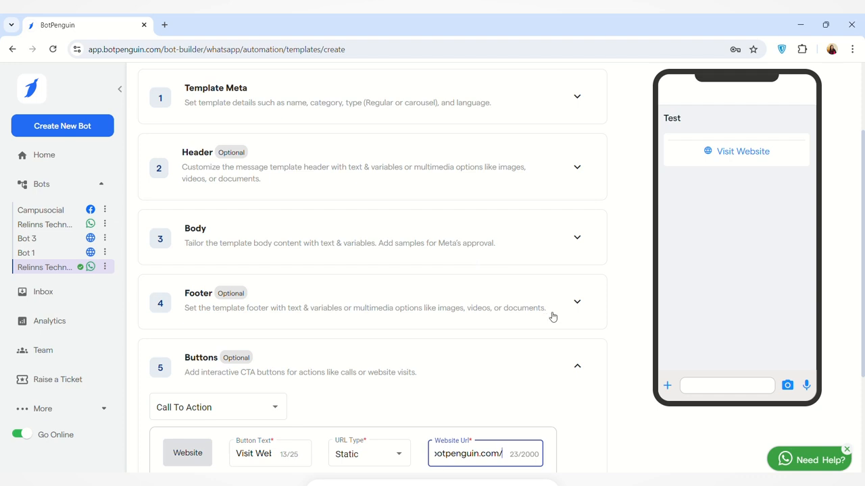
left_click(693, 262)
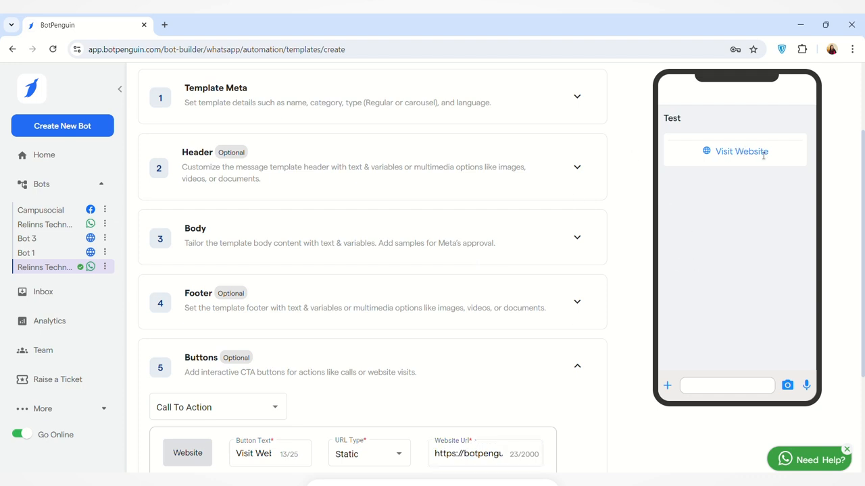
scroll(617, 241, "down", 3)
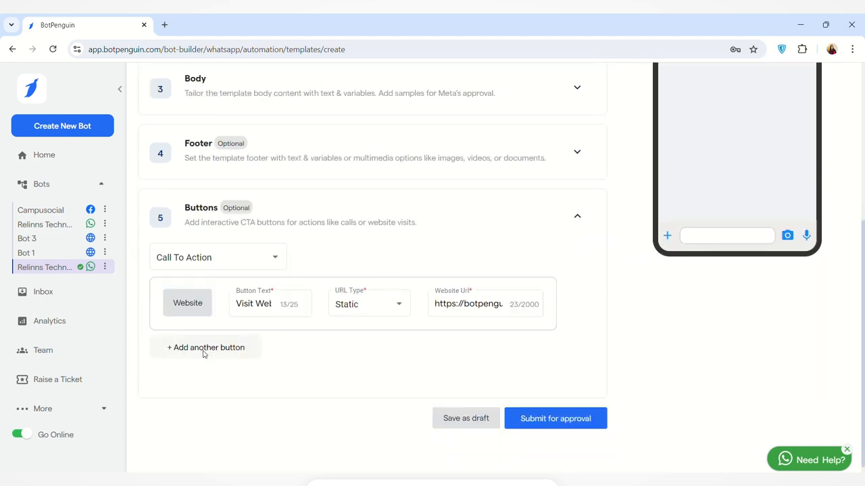
left_click(206, 351)
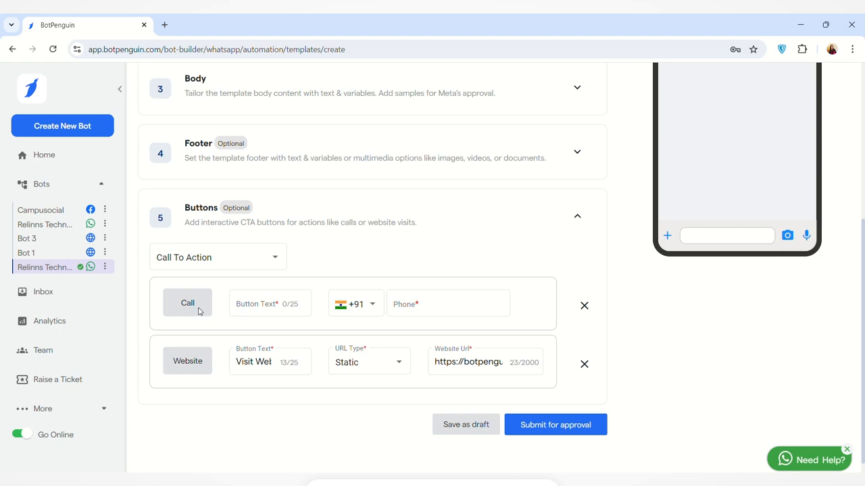
left_click(263, 311)
type("Call ")
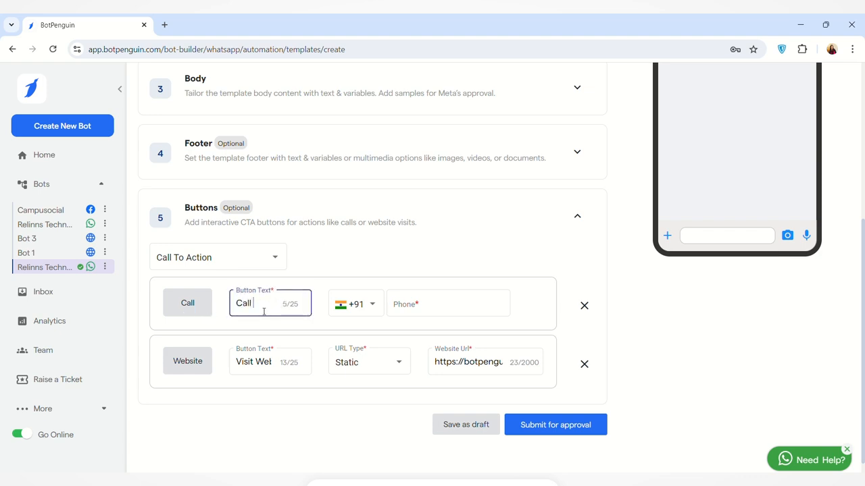
type("Now")
left_click(418, 306)
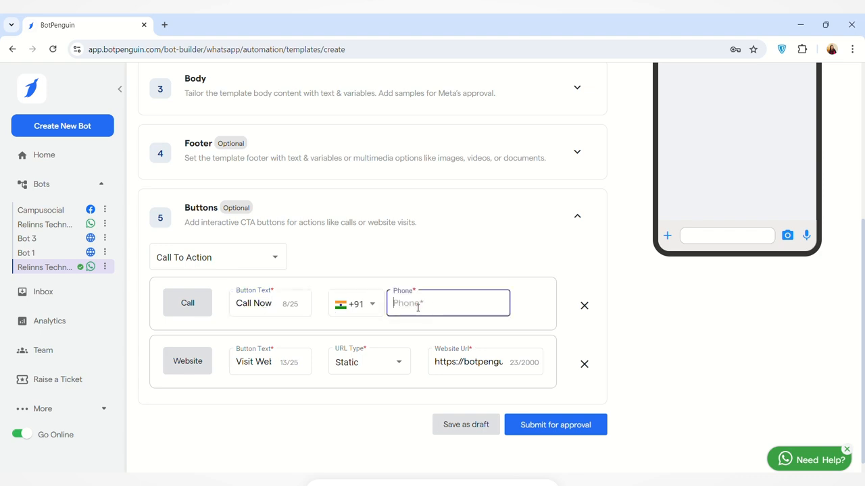
scroll(329, 284, "down", 1)
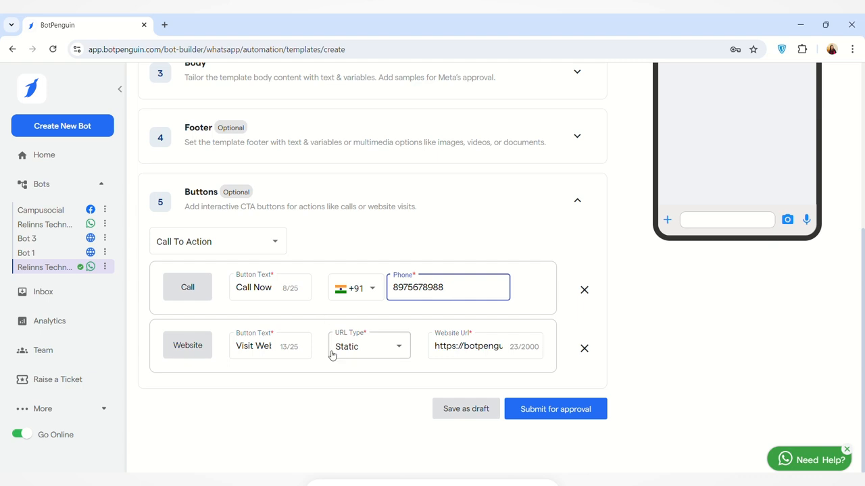
left_click(369, 231)
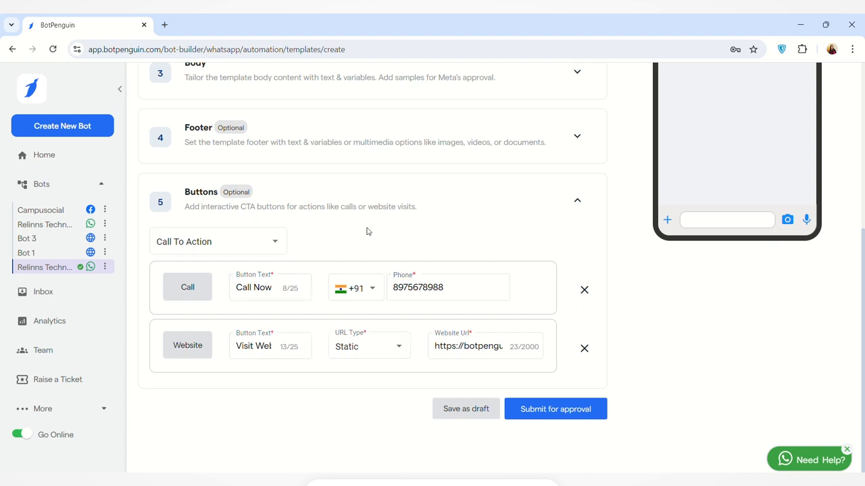
Switch the template buttons to Quick Reply with a first reply 'I'm Interested.'.
left_click(277, 243)
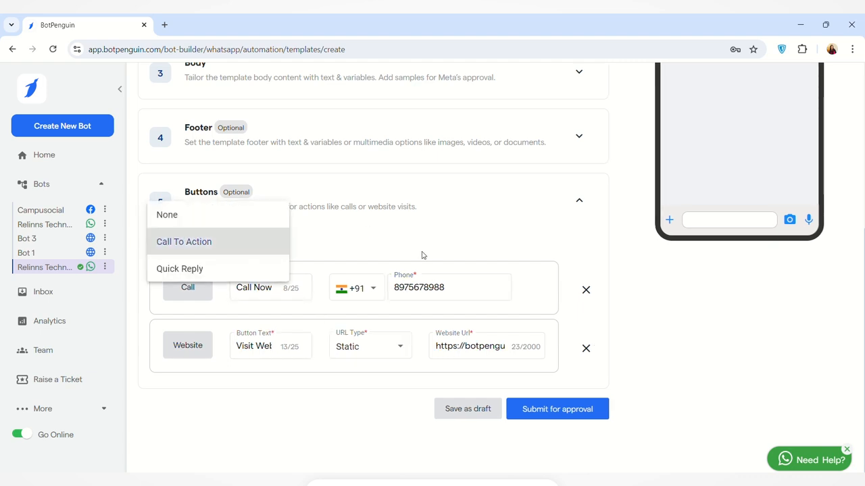
left_click(218, 267)
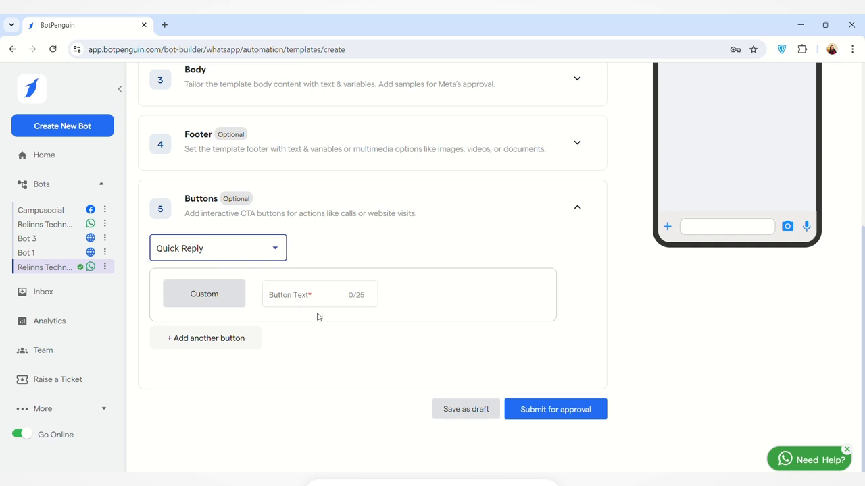
left_click(293, 299)
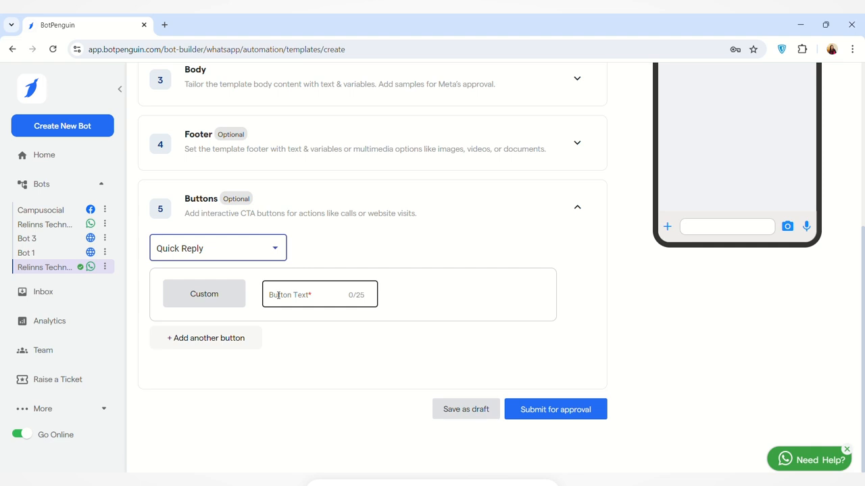
left_click(278, 295)
type("I'")
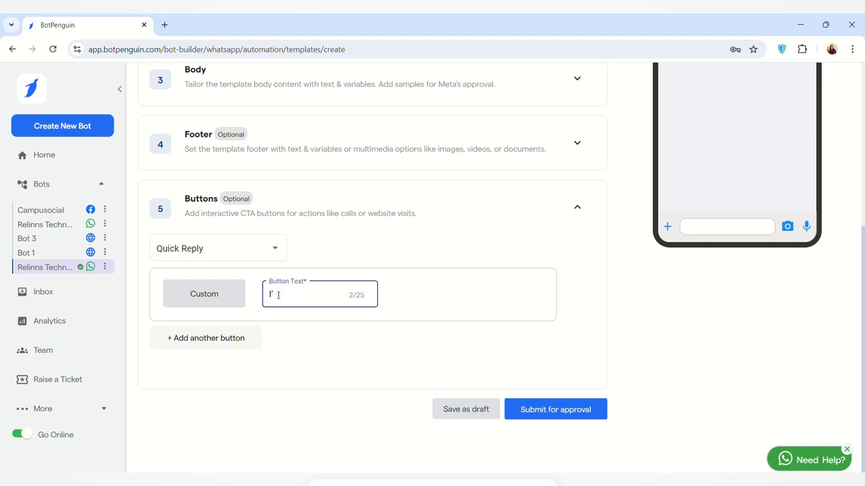
type("m Interested.")
Add two more quick replies: 'I'm not Interested.' and 'Not Sure'.
left_click(189, 340)
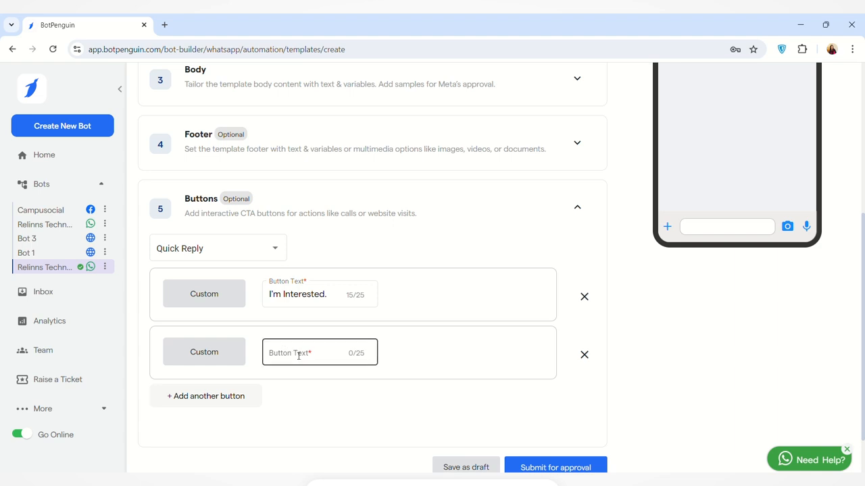
left_click(299, 355)
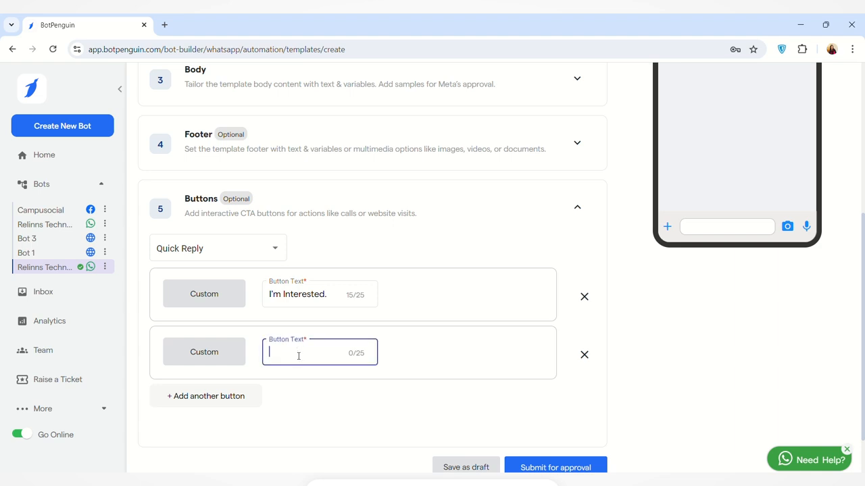
type("I'm not Interested.")
left_click(200, 396)
scroll(341, 345, "down", 1)
left_click(341, 346)
type("Not Sure")
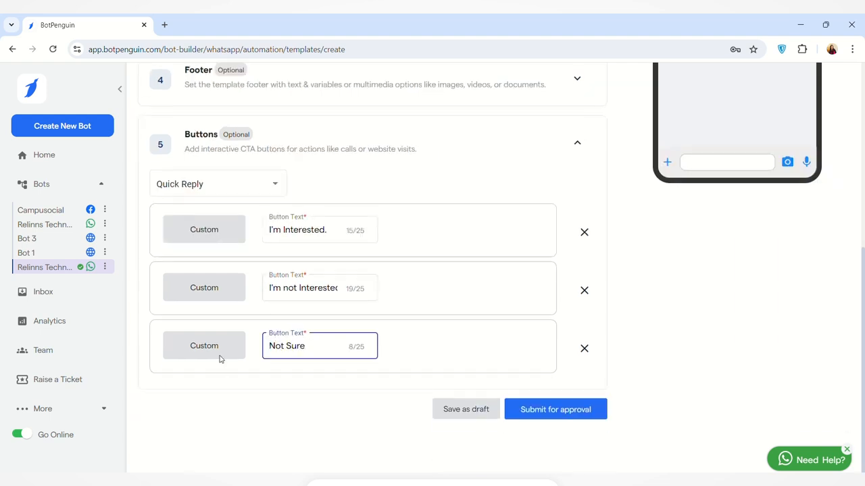
scroll(219, 357, "up", 1)
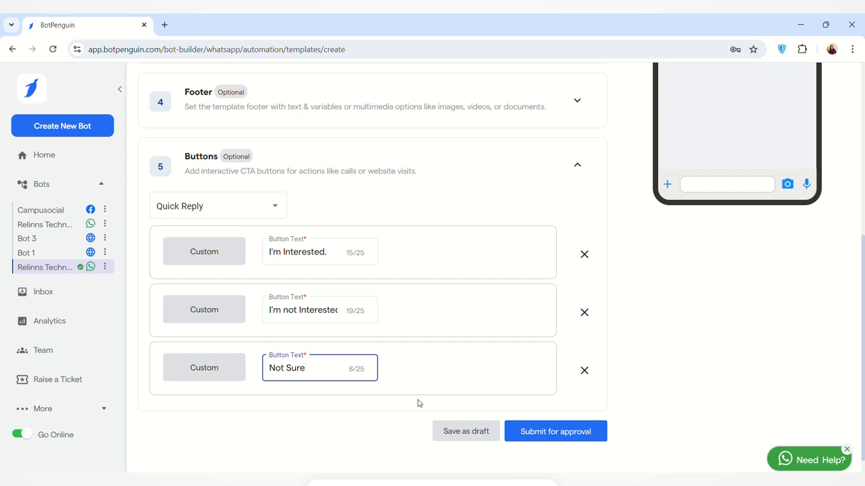
scroll(676, 304, "up", 4)
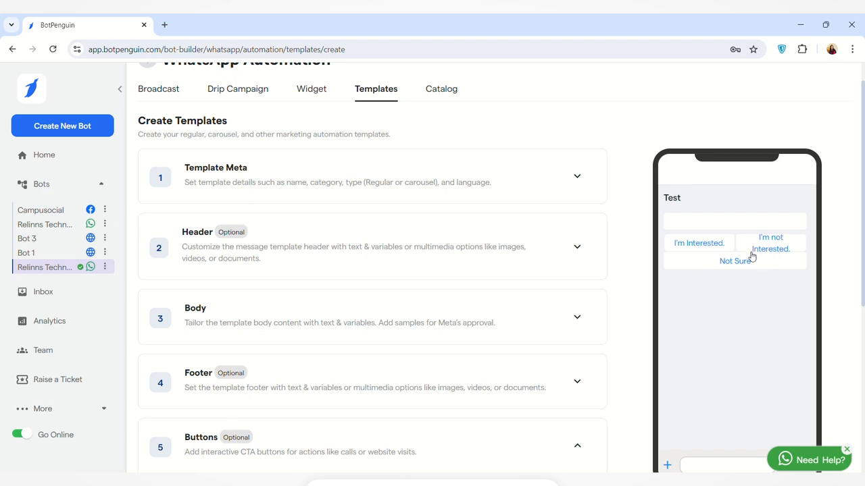
scroll(716, 279, "up", 1)
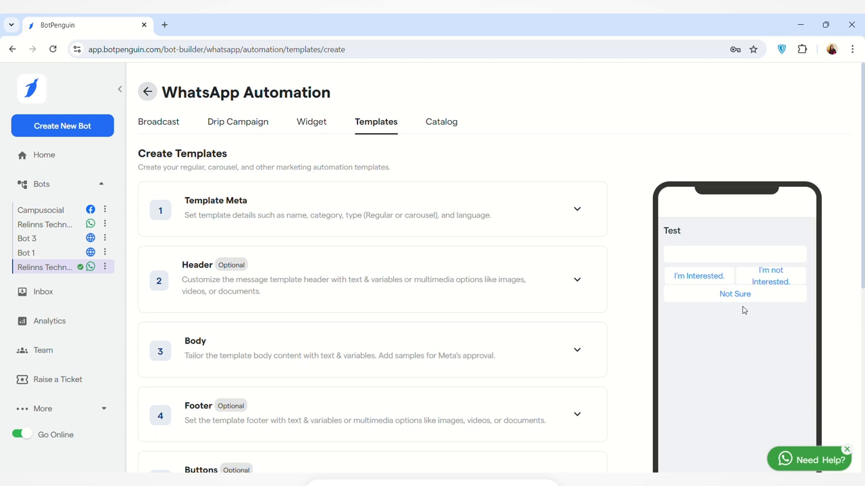
scroll(729, 327, "down", 1)
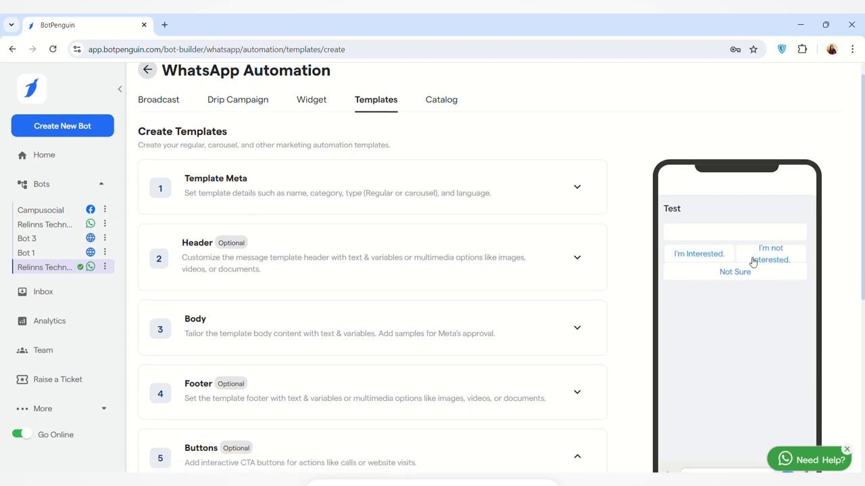
scroll(766, 288, "down", 5)
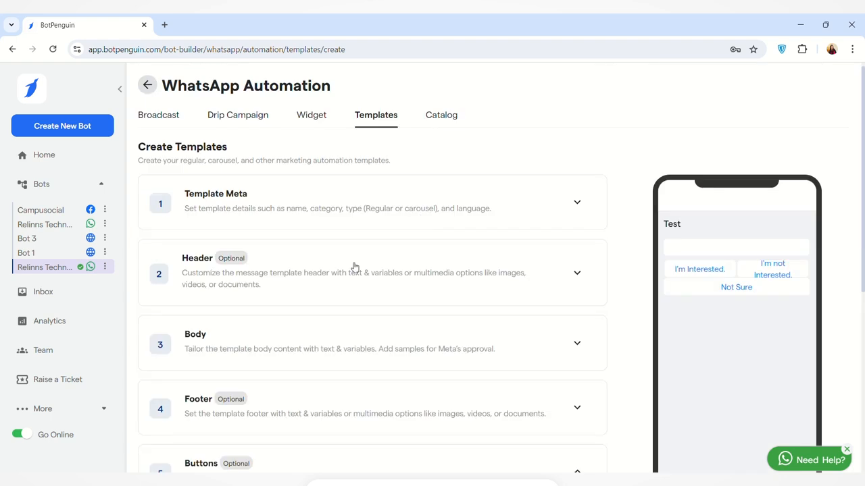
scroll(401, 294, "down", 1)
scroll(401, 294, "down", 5)
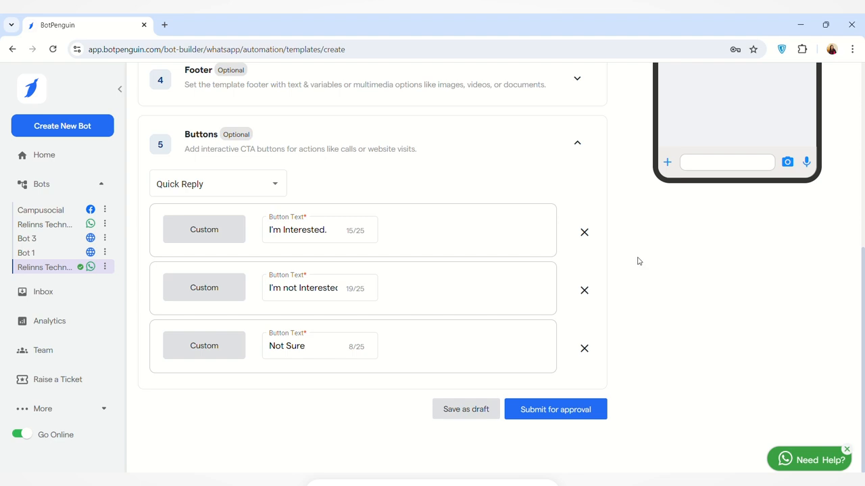
scroll(433, 144, "up", 5)
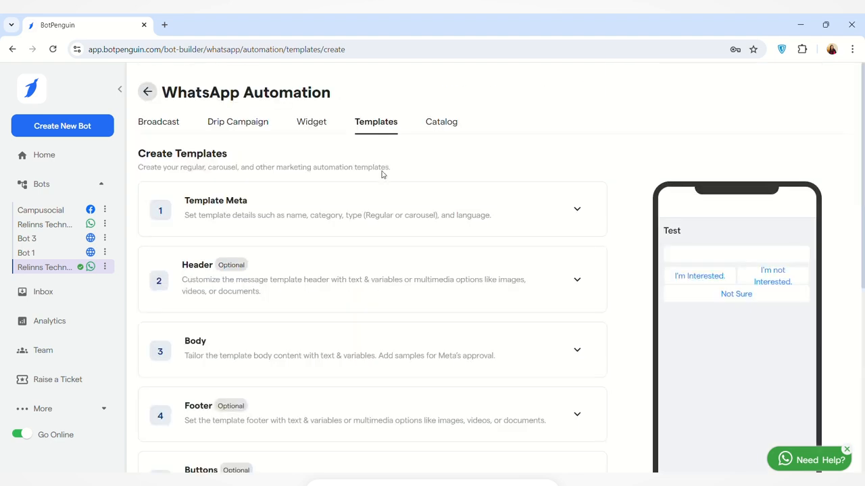
Map the first reply of send_offer_message_on_whatsapp to Flow 1.
left_click(148, 92)
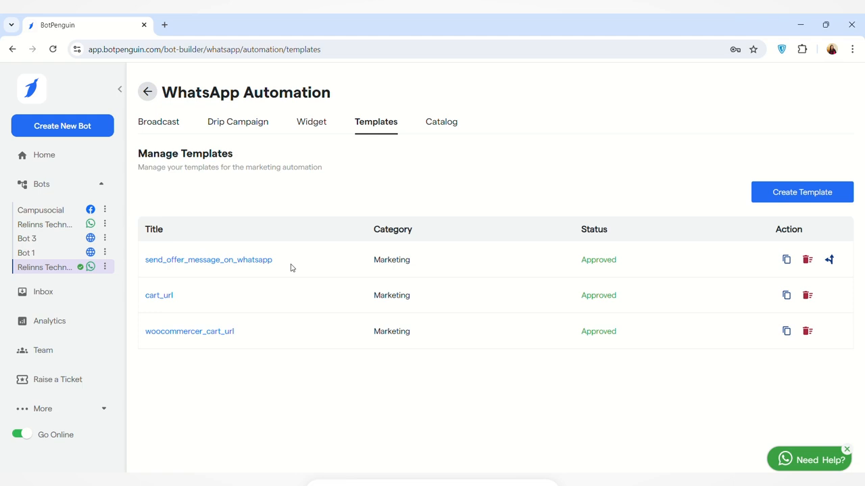
left_click(830, 260)
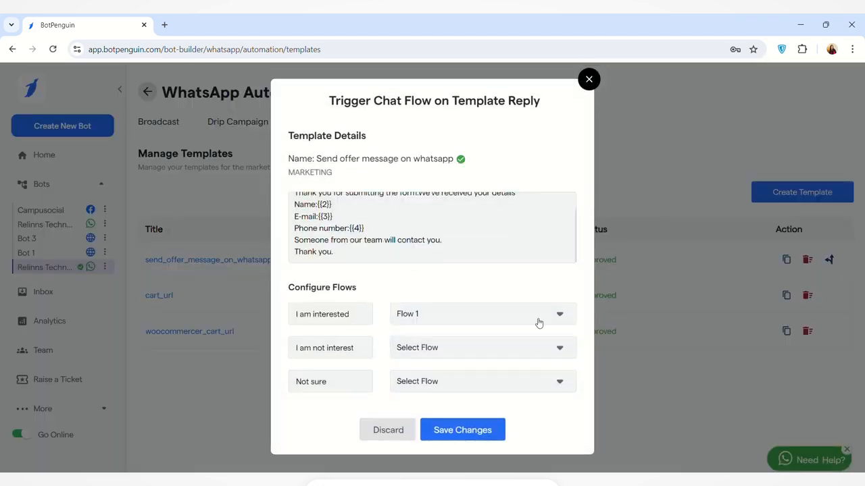
left_click(560, 316)
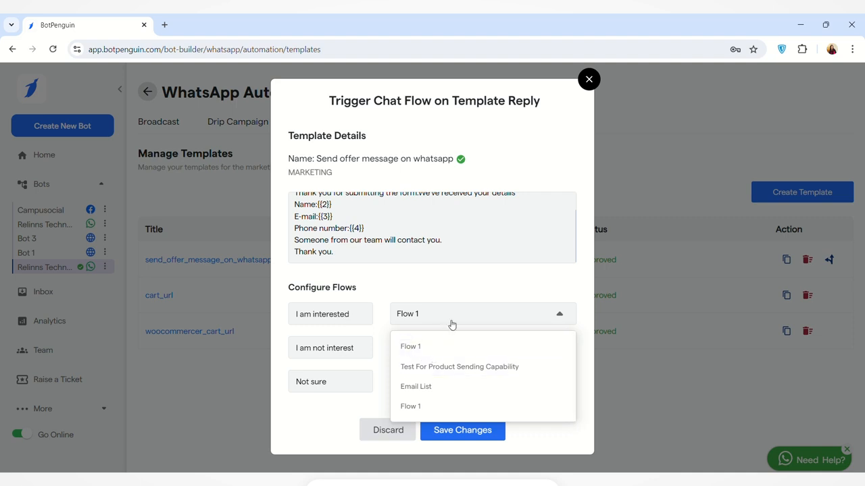
left_click(470, 286)
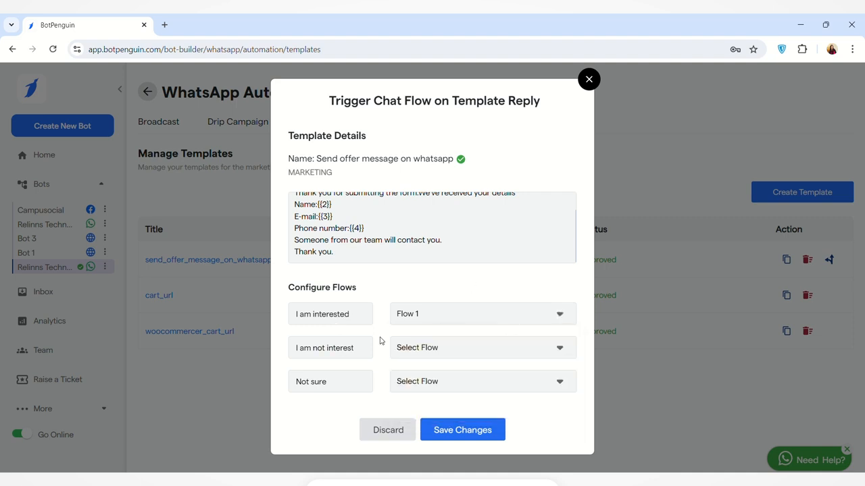
Map the second reply to Email List and Not Sure to Flow 1, then save.
left_click(508, 351)
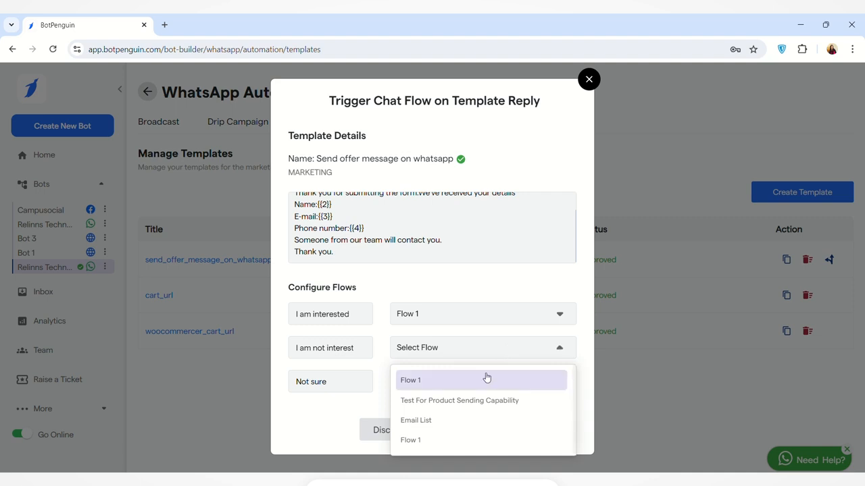
left_click(439, 424)
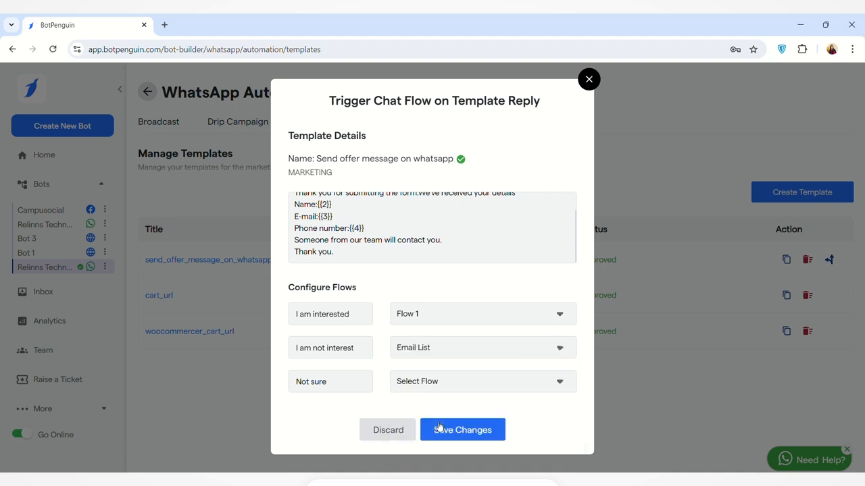
left_click(452, 383)
scroll(457, 406, "down", 1)
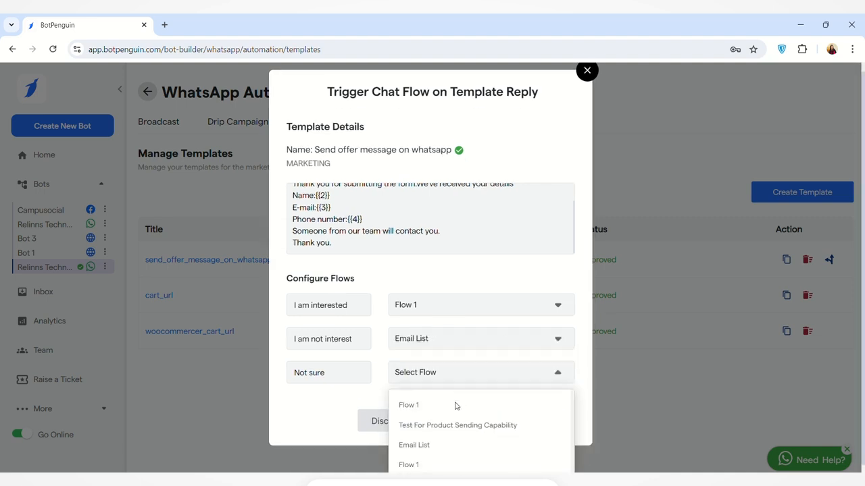
left_click(423, 465)
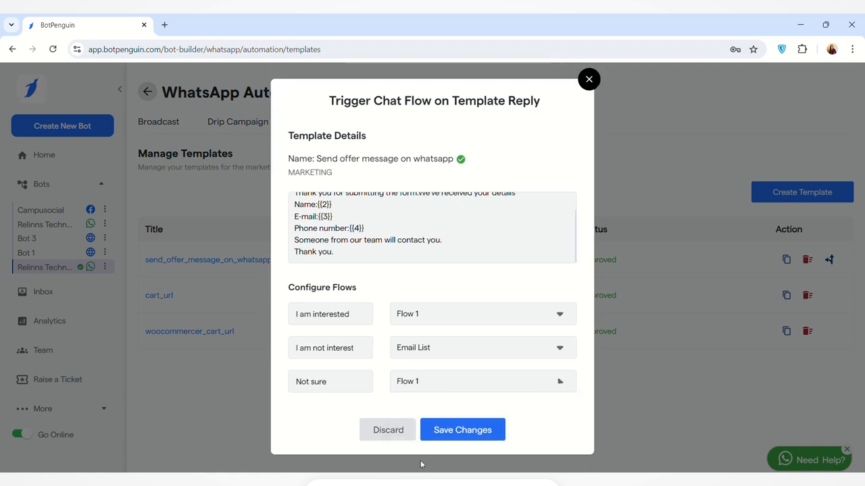
left_click(462, 431)
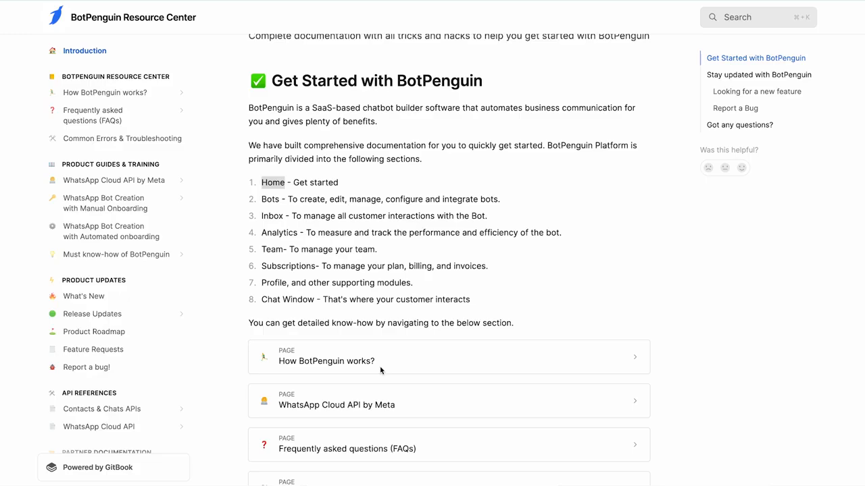
Reply 'Thank You!' to the bot's button-types video in the Resource Center chat.
scroll(429, 323, "down", 10)
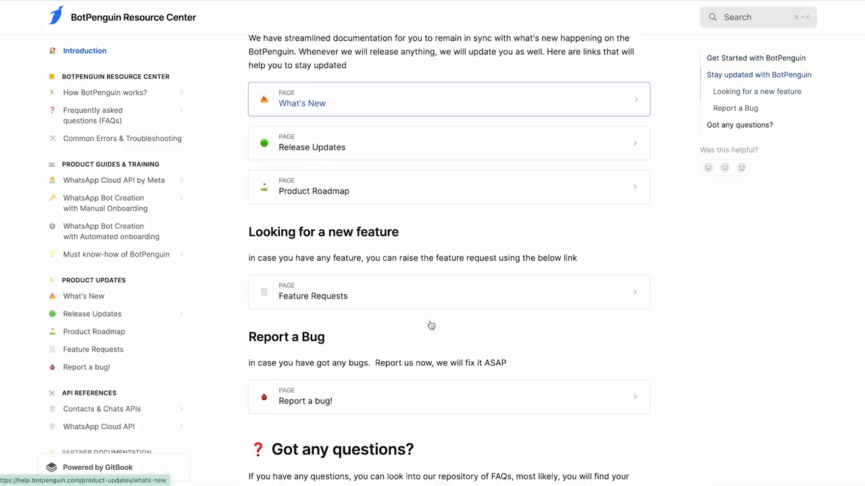
scroll(430, 325, "up", 10)
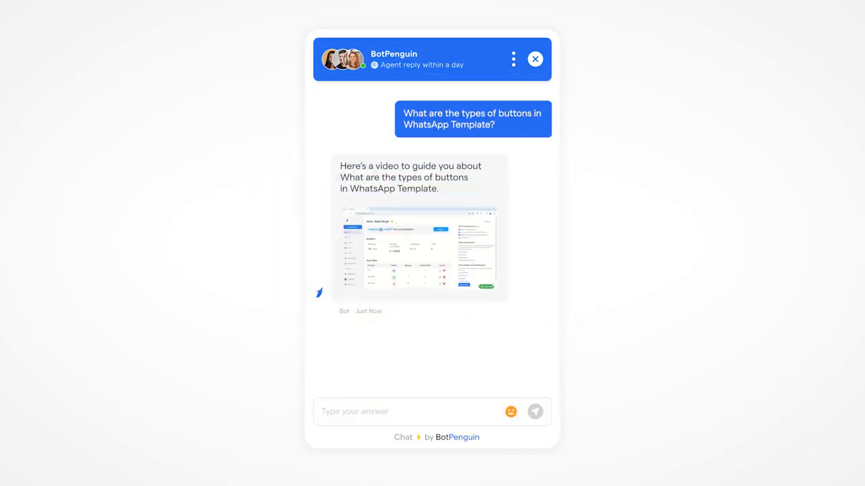
type("Thank You!")
key("Return")
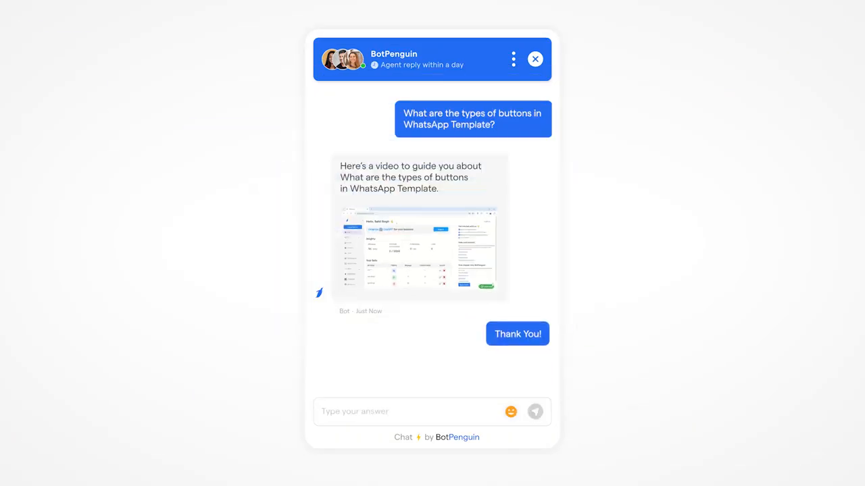